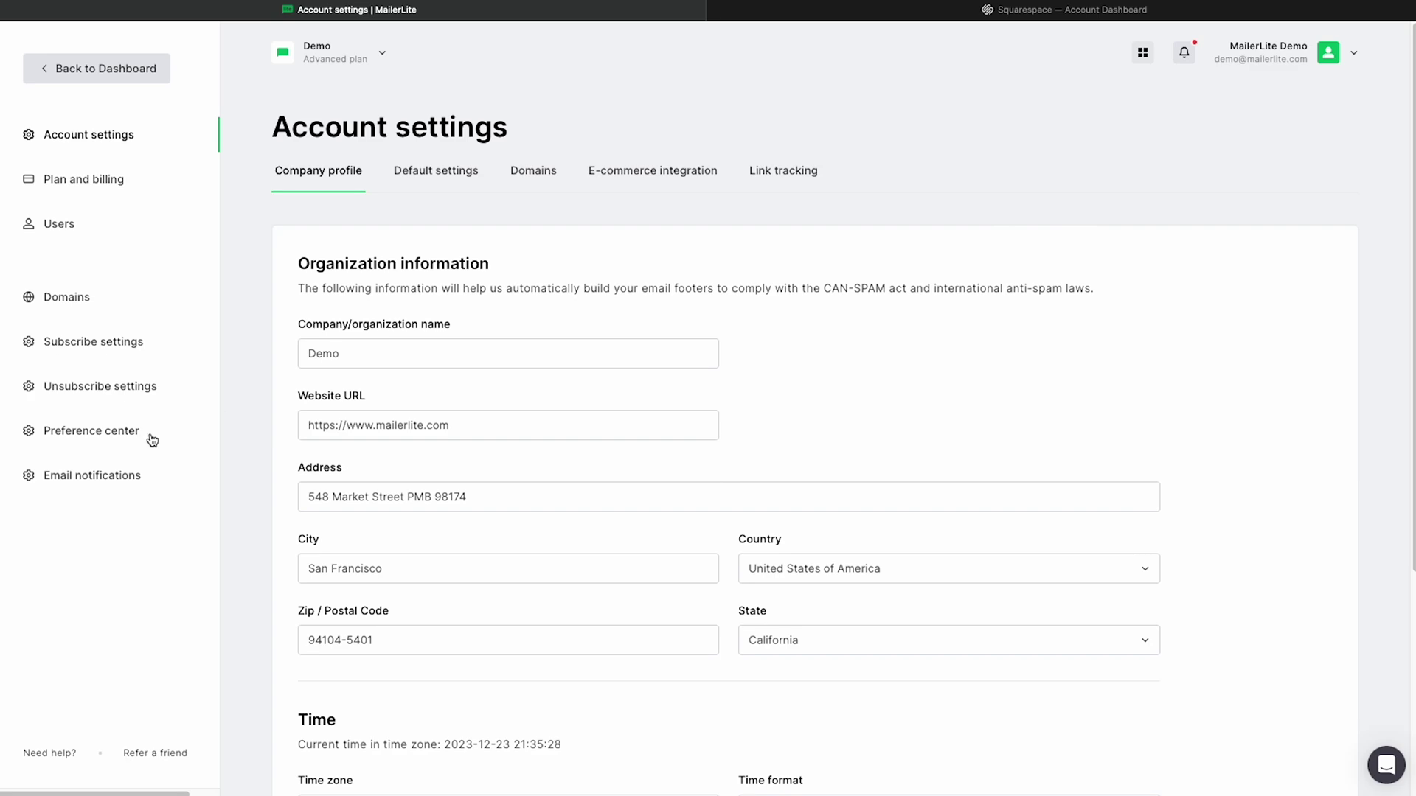
Step: Add mailercoffee.com as a new sending domain, entering a sender address on that domain
click(532, 183)
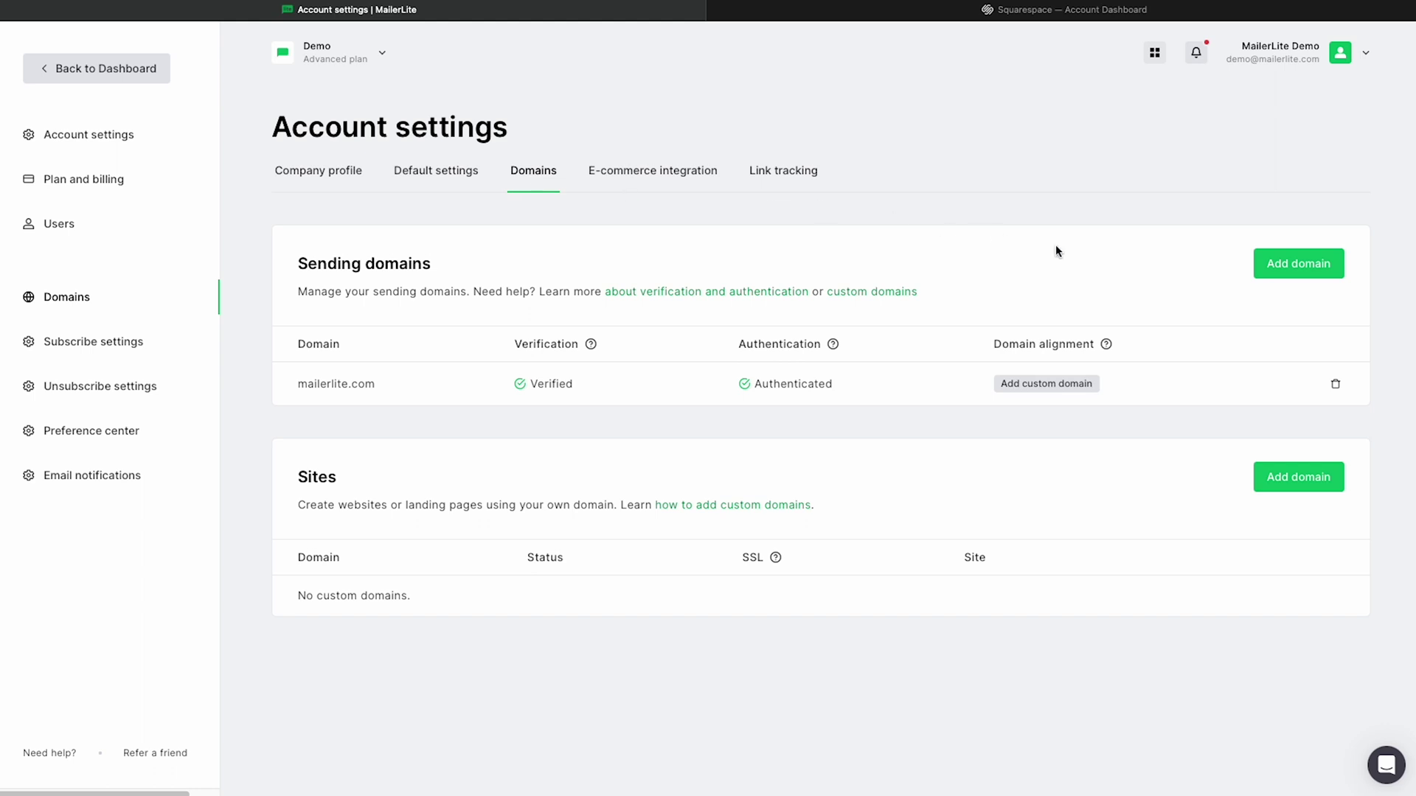
click(1283, 279)
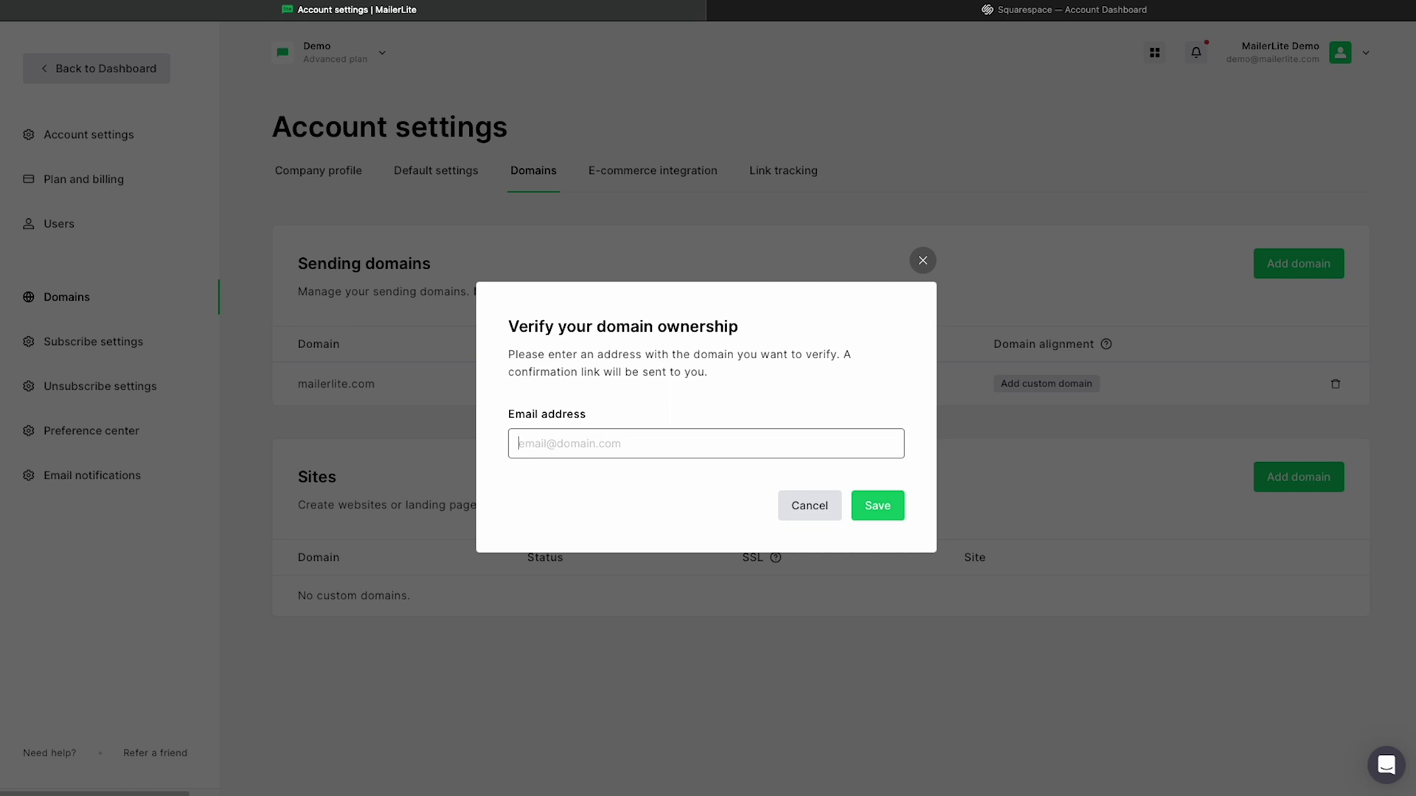
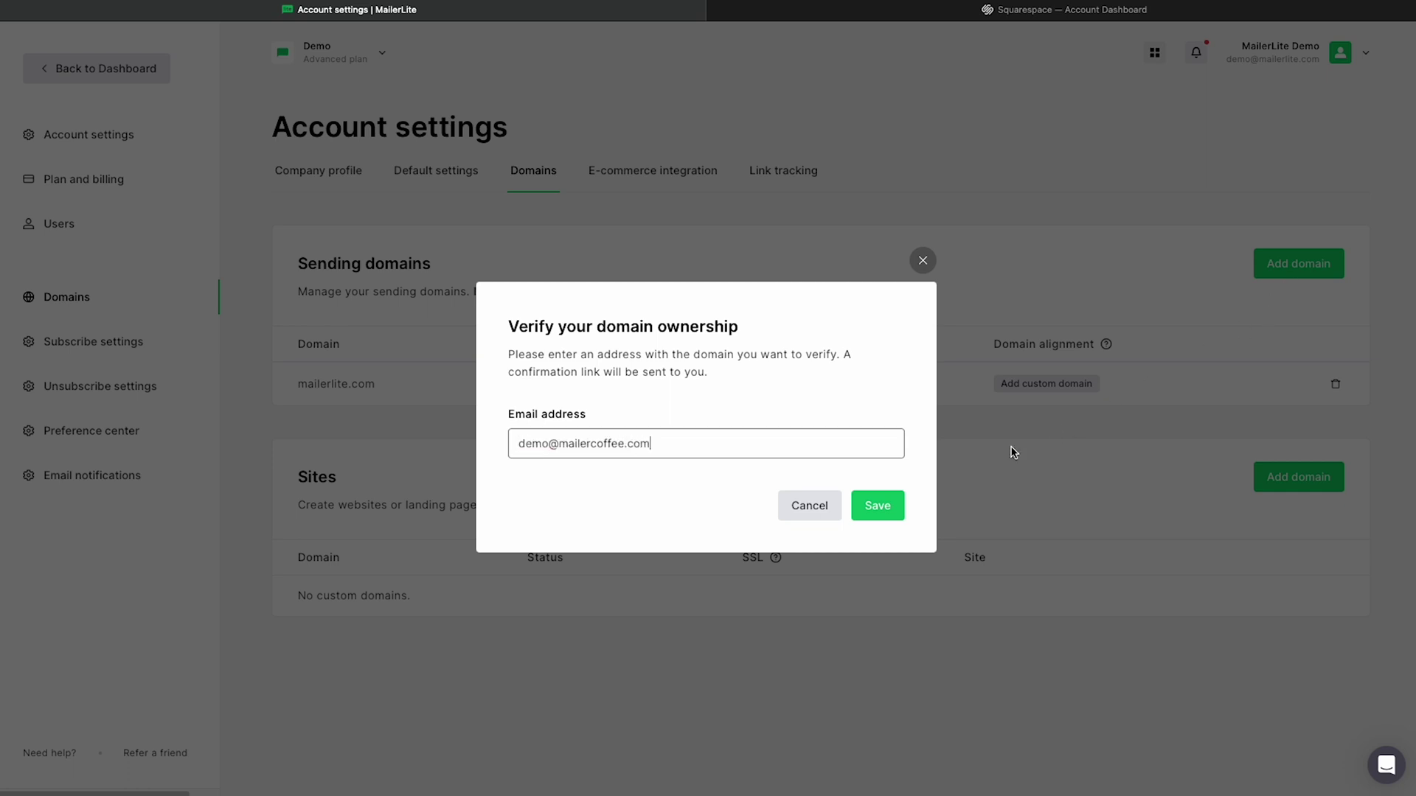
click(901, 503)
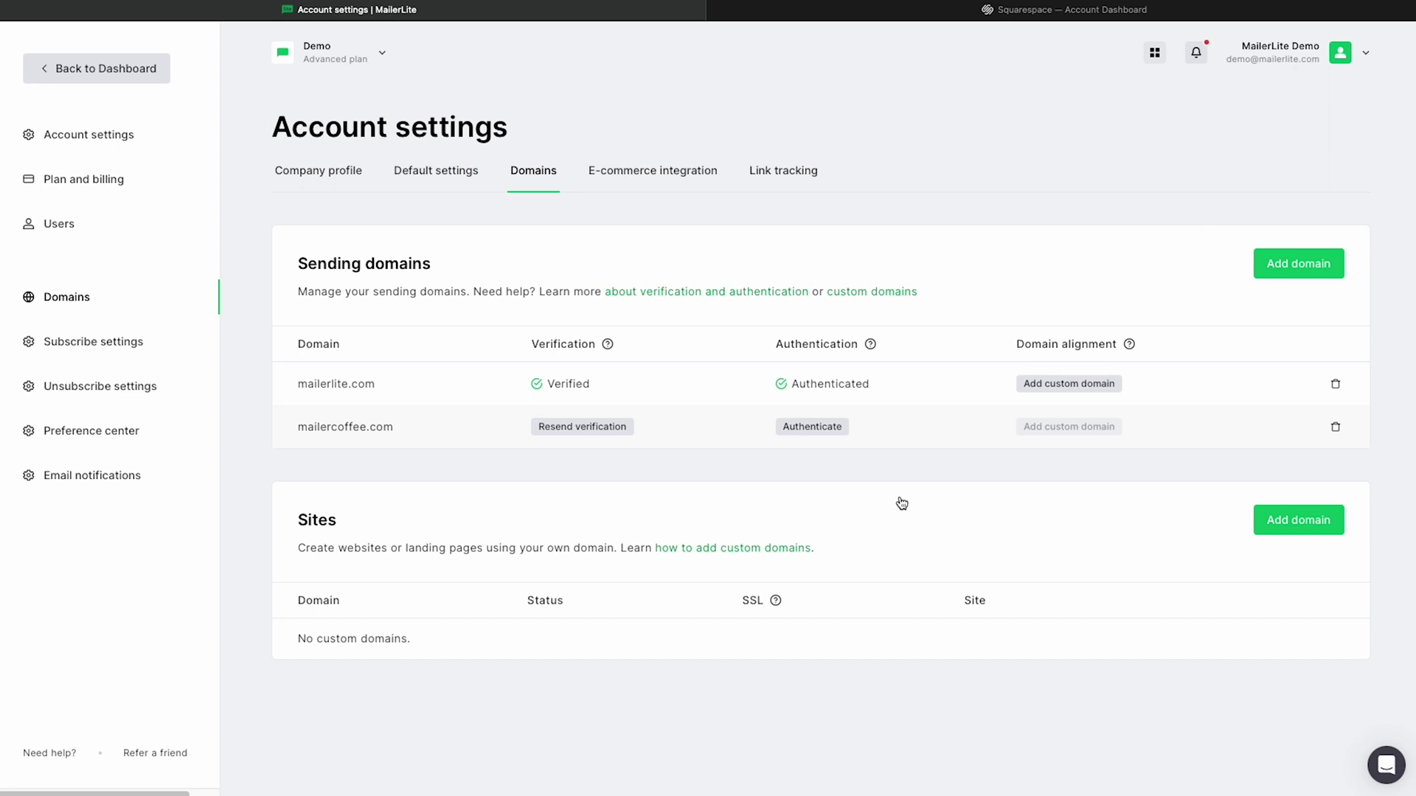
Step: Display the DKIM CNAME and SPF TXT records for mailercoffee.com, then go to the Squarespace dashboard
click(837, 435)
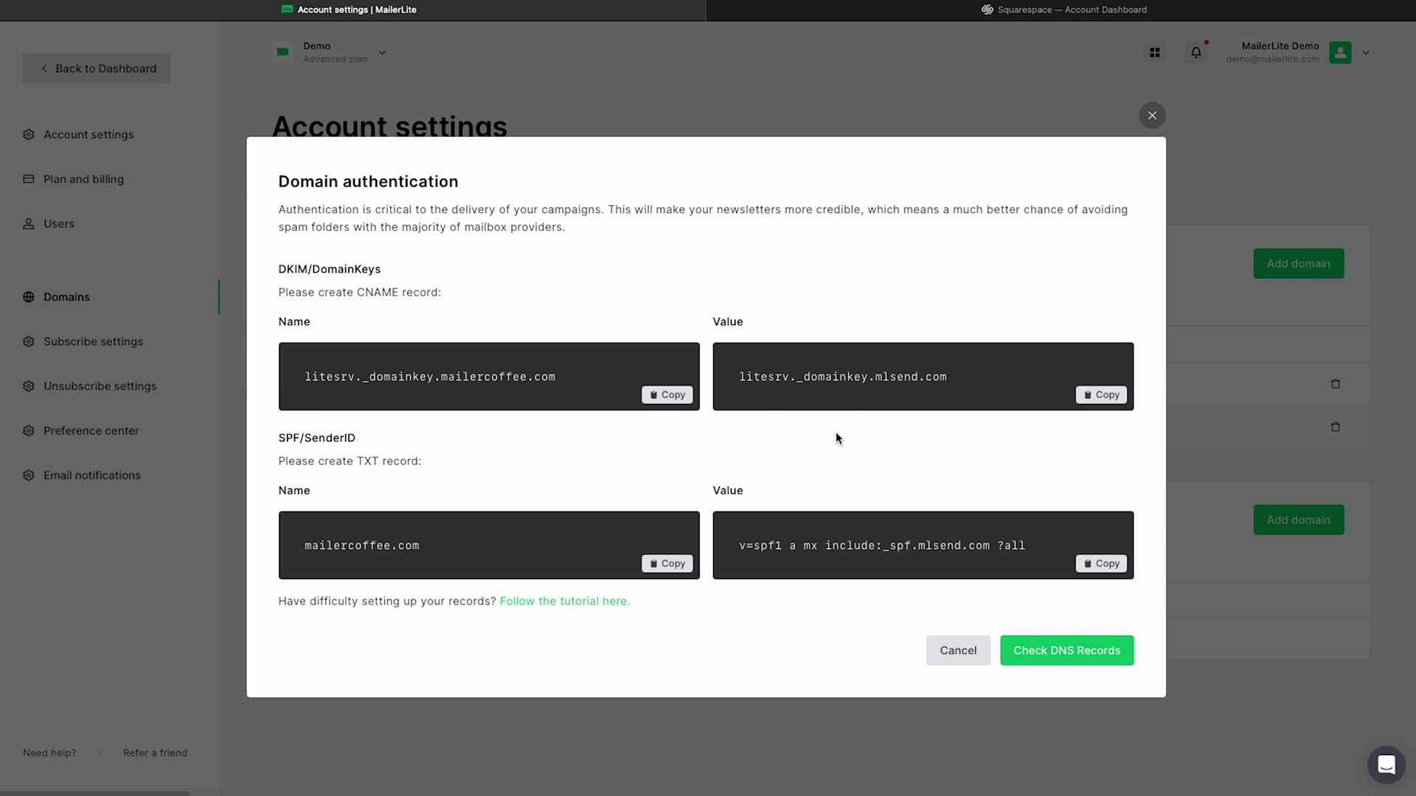
click(932, 15)
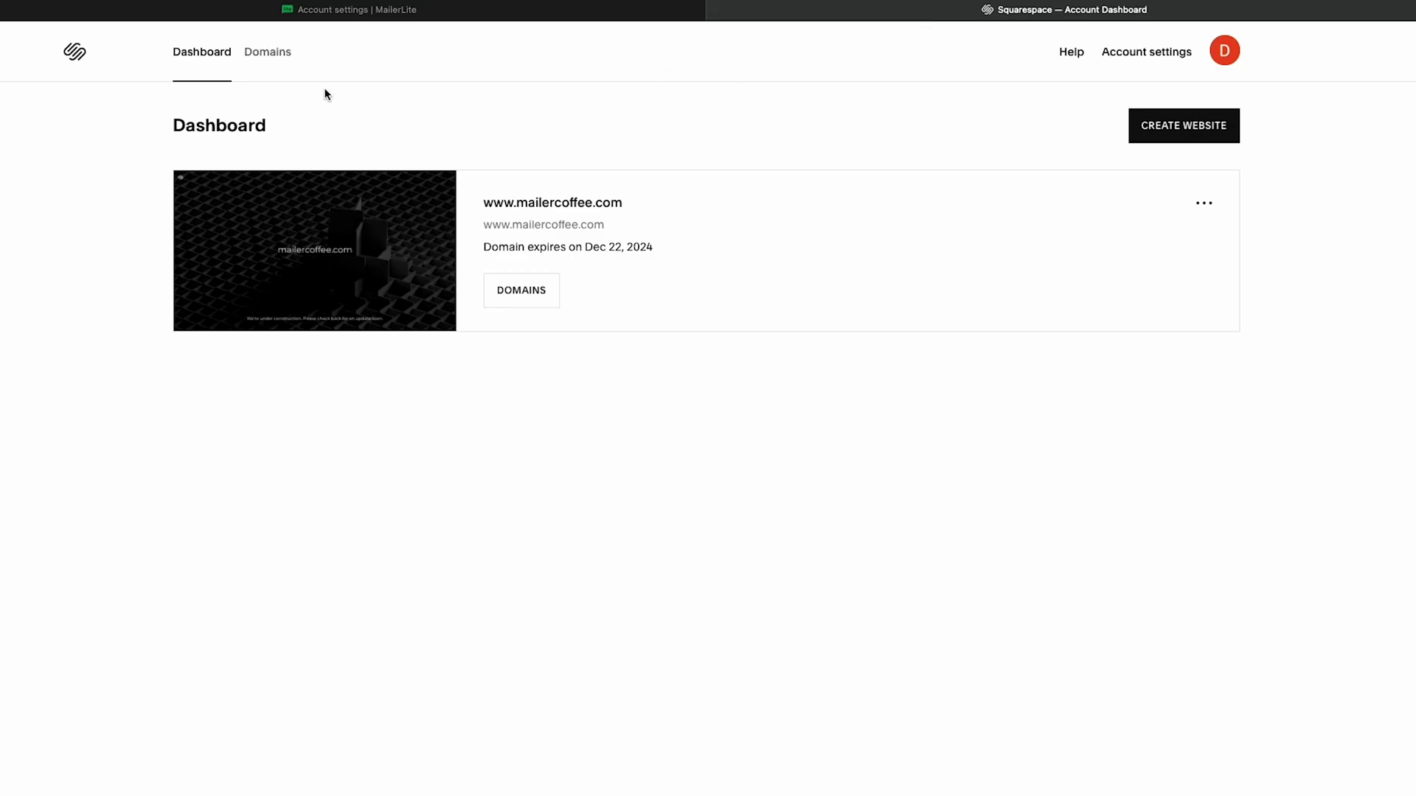
Step: Go from Squarespace Domains through mailercoffee.com's settings to its DNS Settings page
click(264, 65)
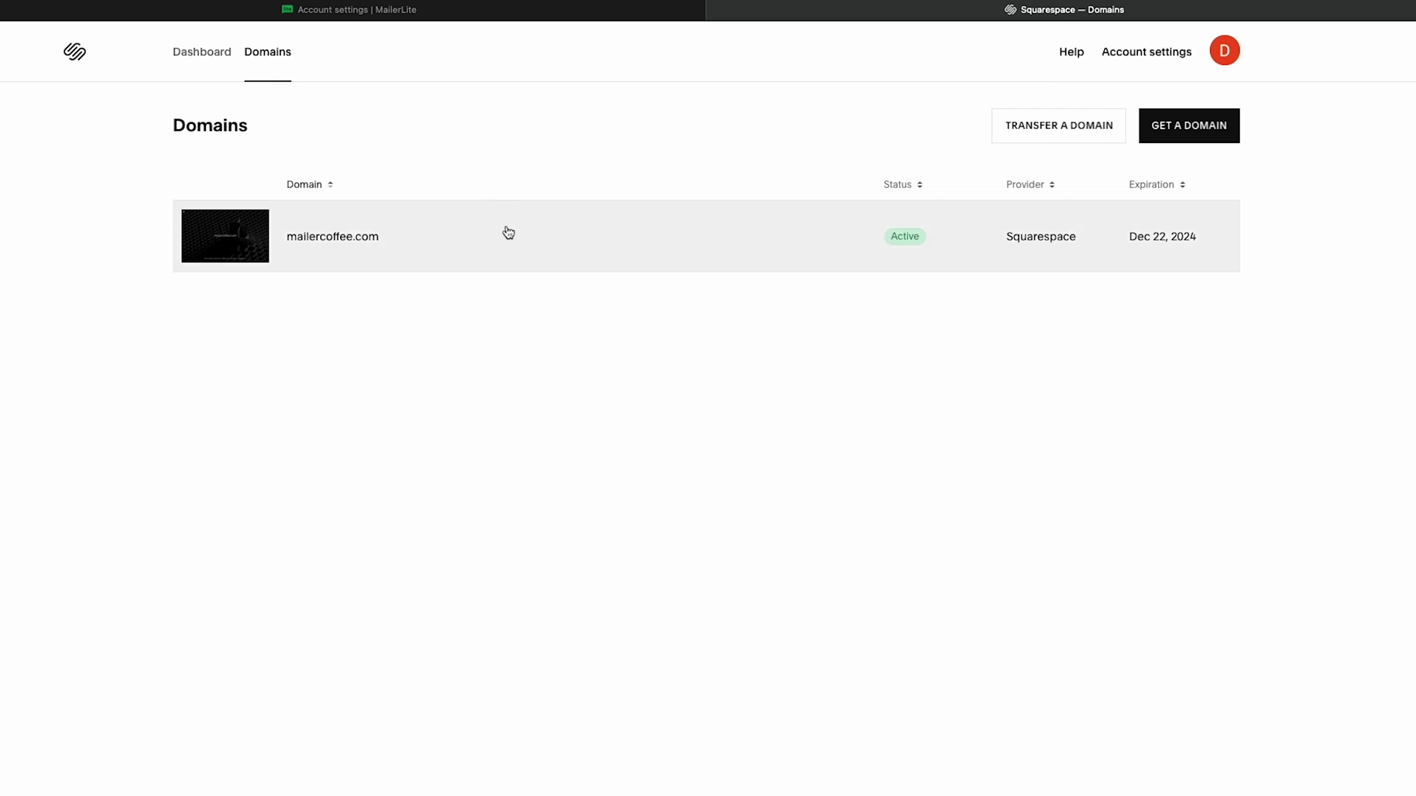
click(509, 233)
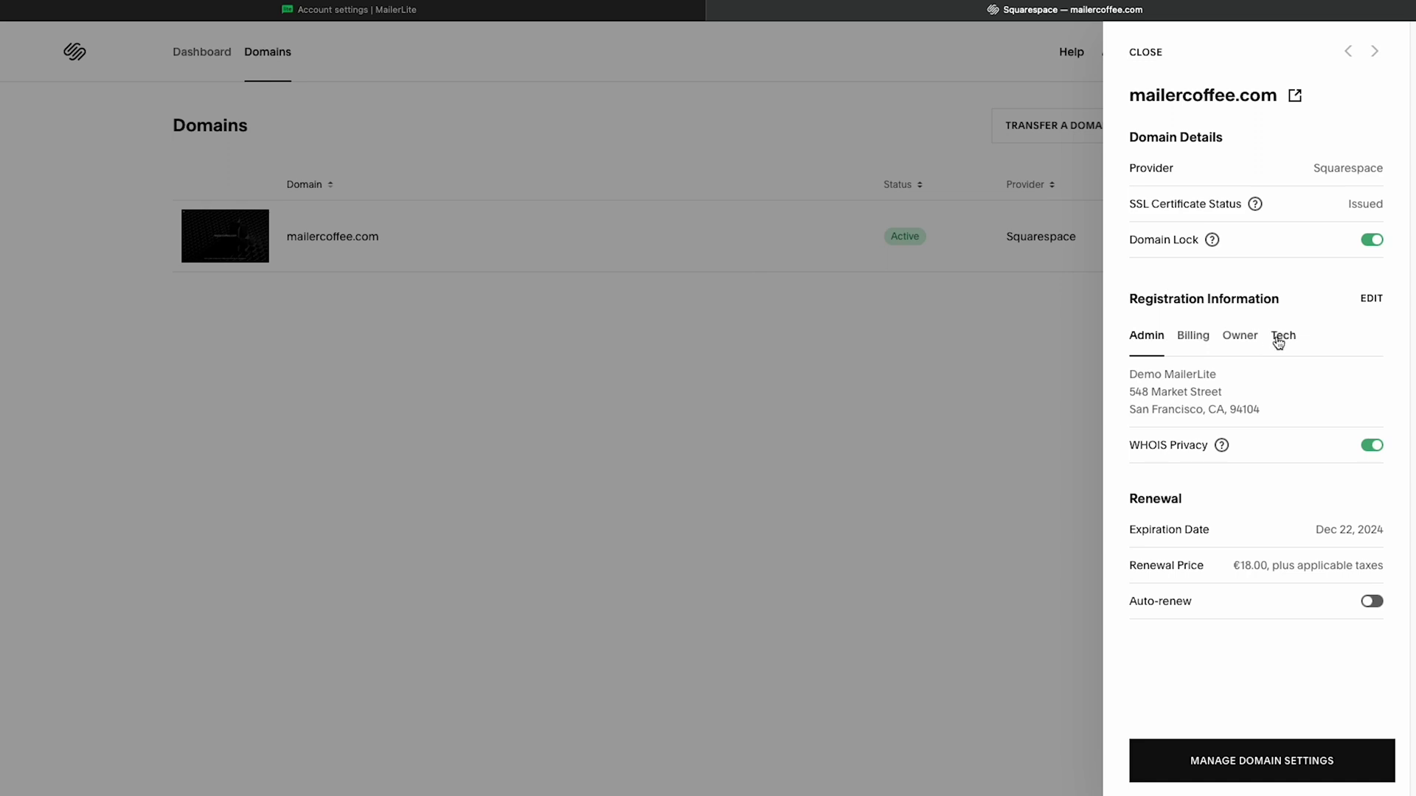
click(1363, 758)
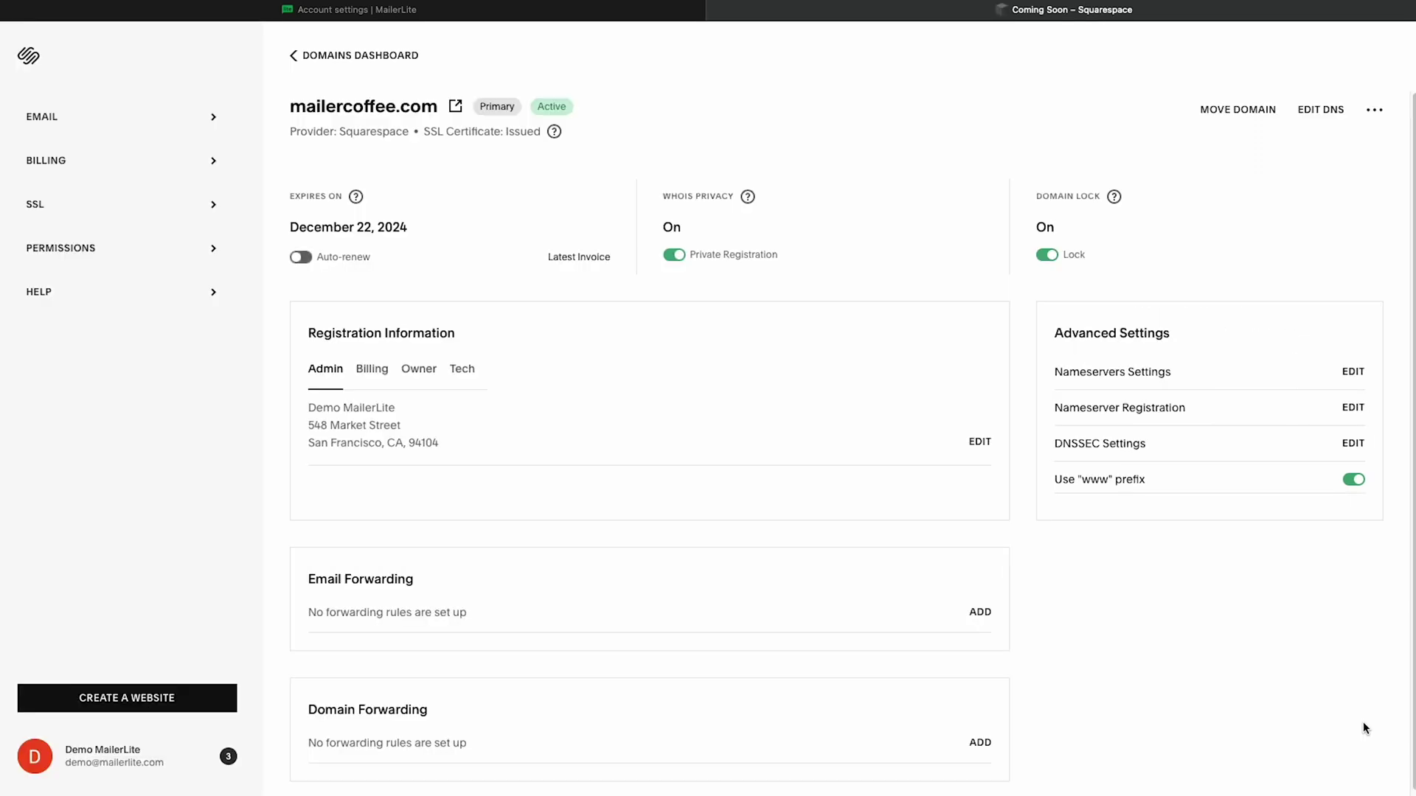
click(1336, 111)
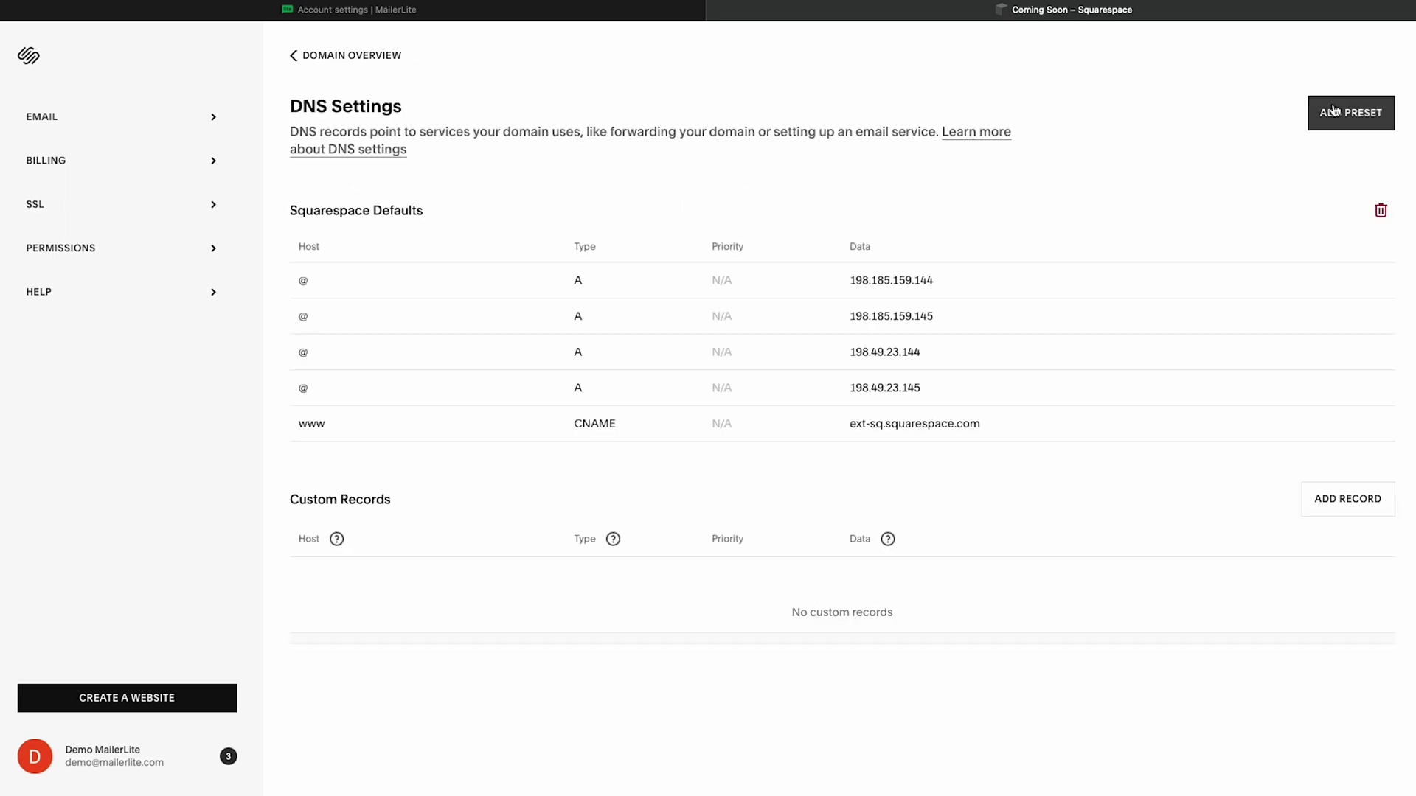
Step: Start a custom CNAME record with host litesrv._domainkey, copied from MailerLite's DKIM name
click(1348, 508)
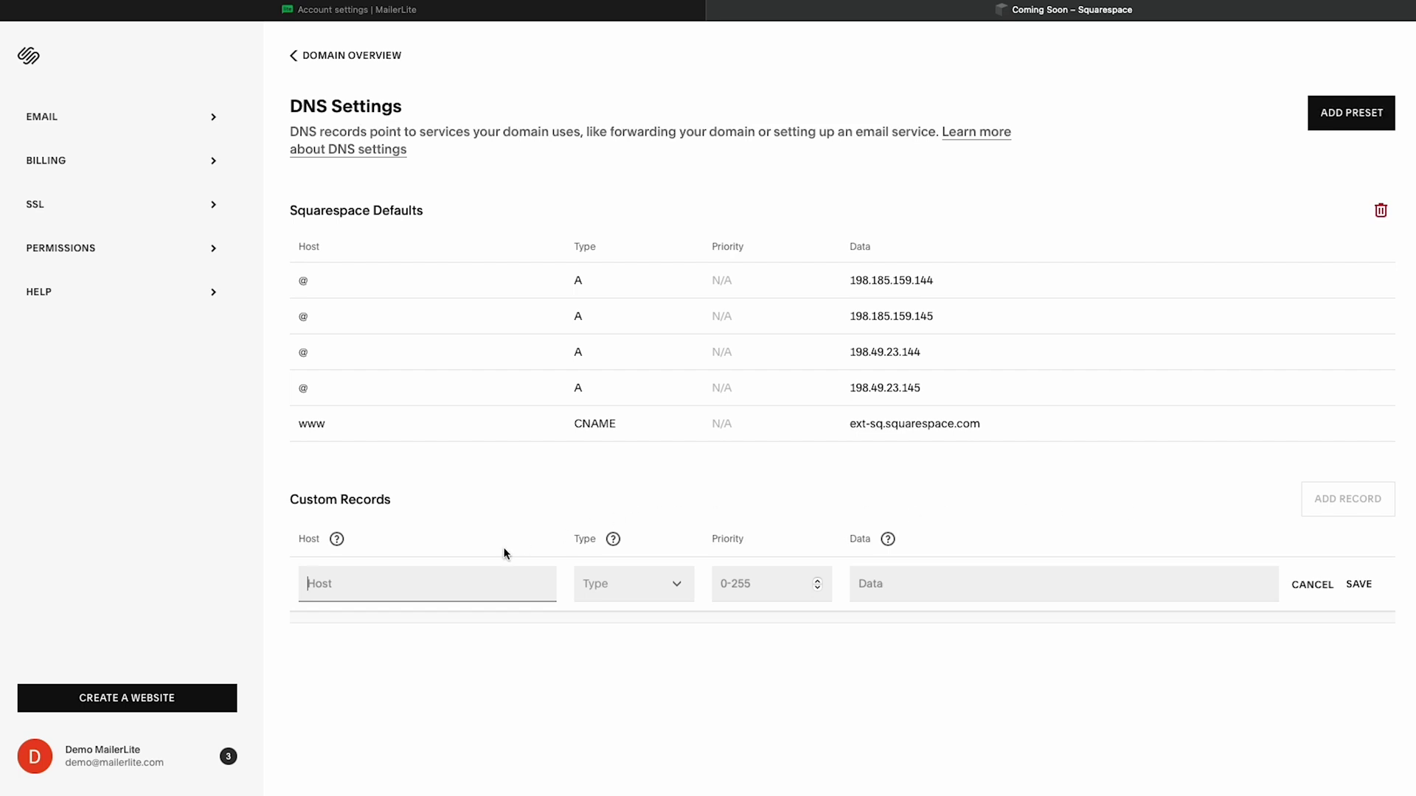
click(350, 10)
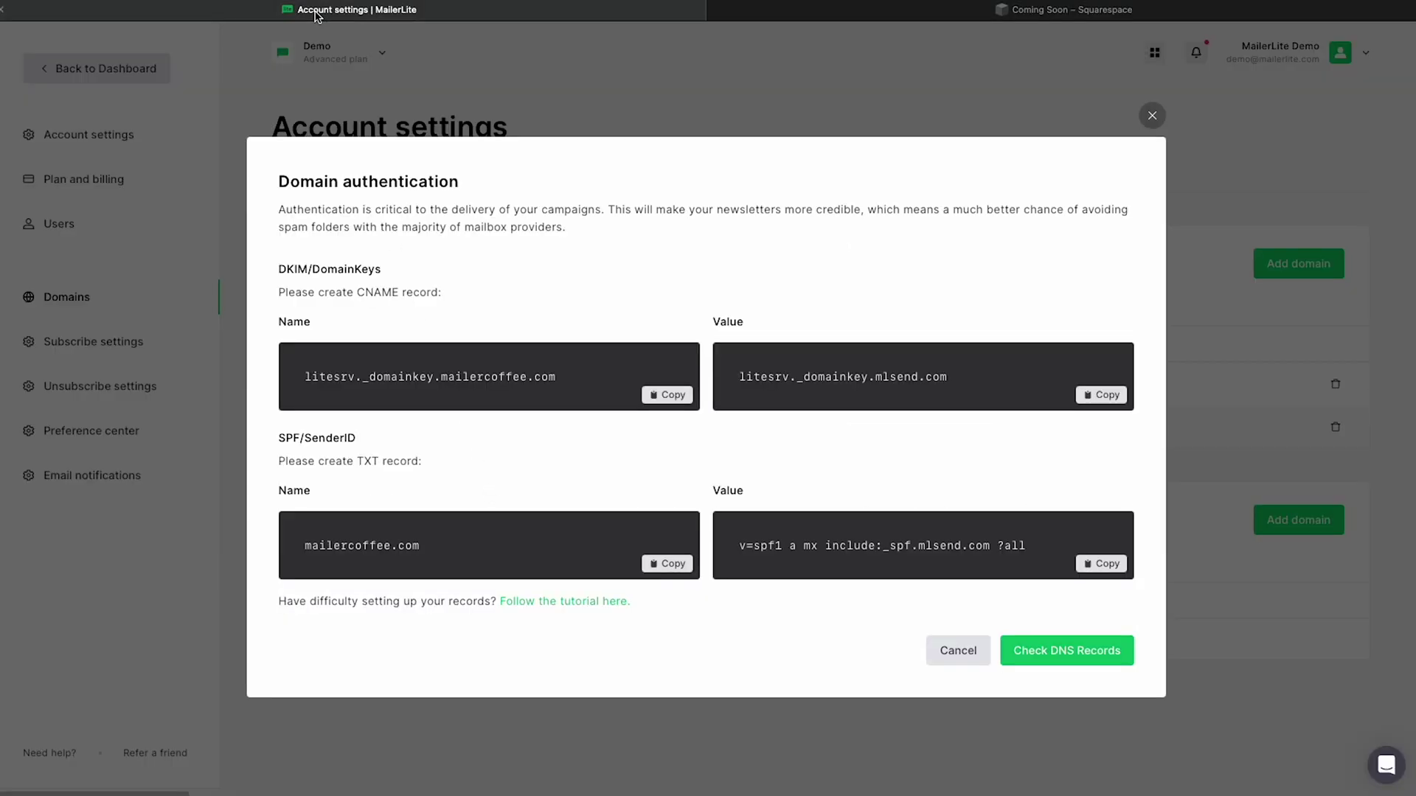
click(669, 398)
click(855, 13)
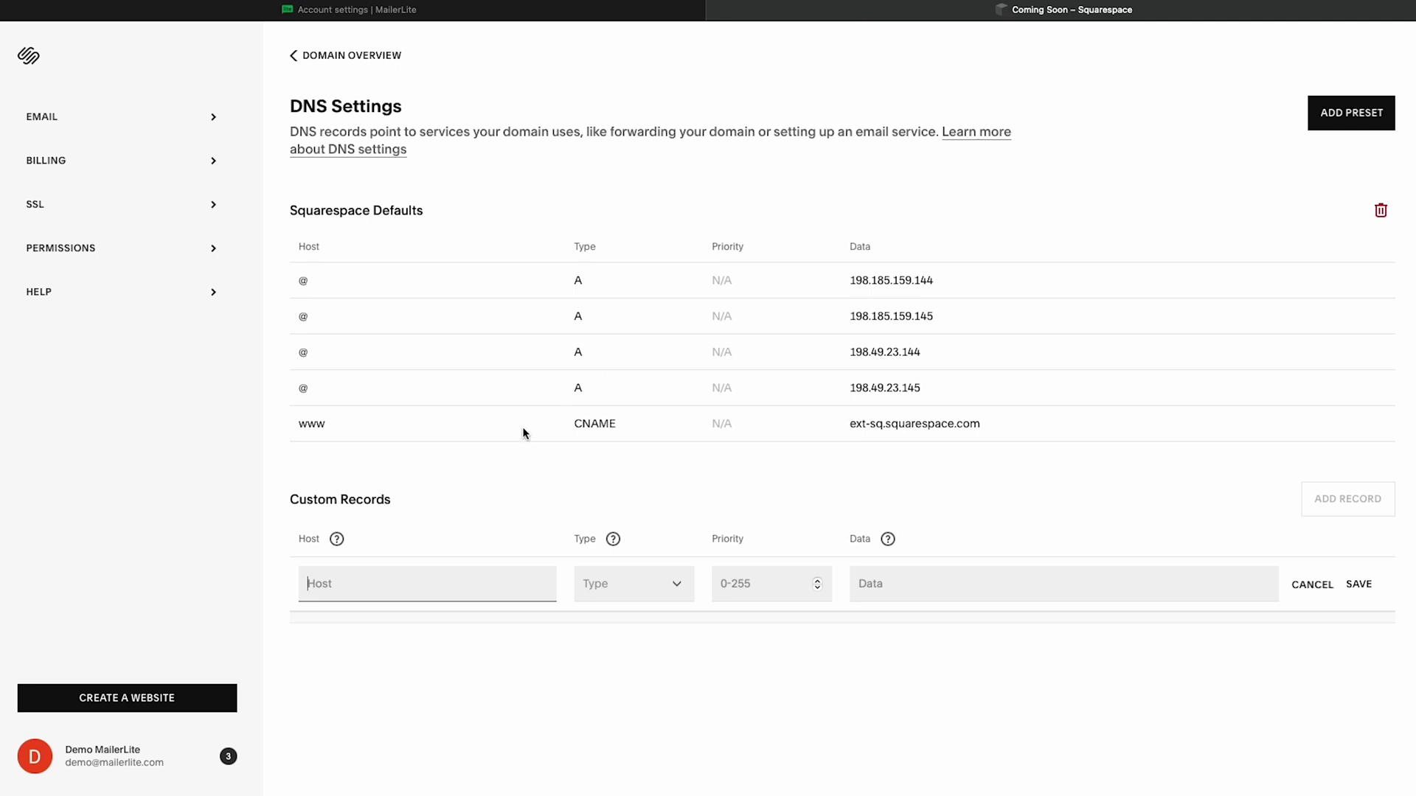
key(super+v)
shift+click(408, 590)
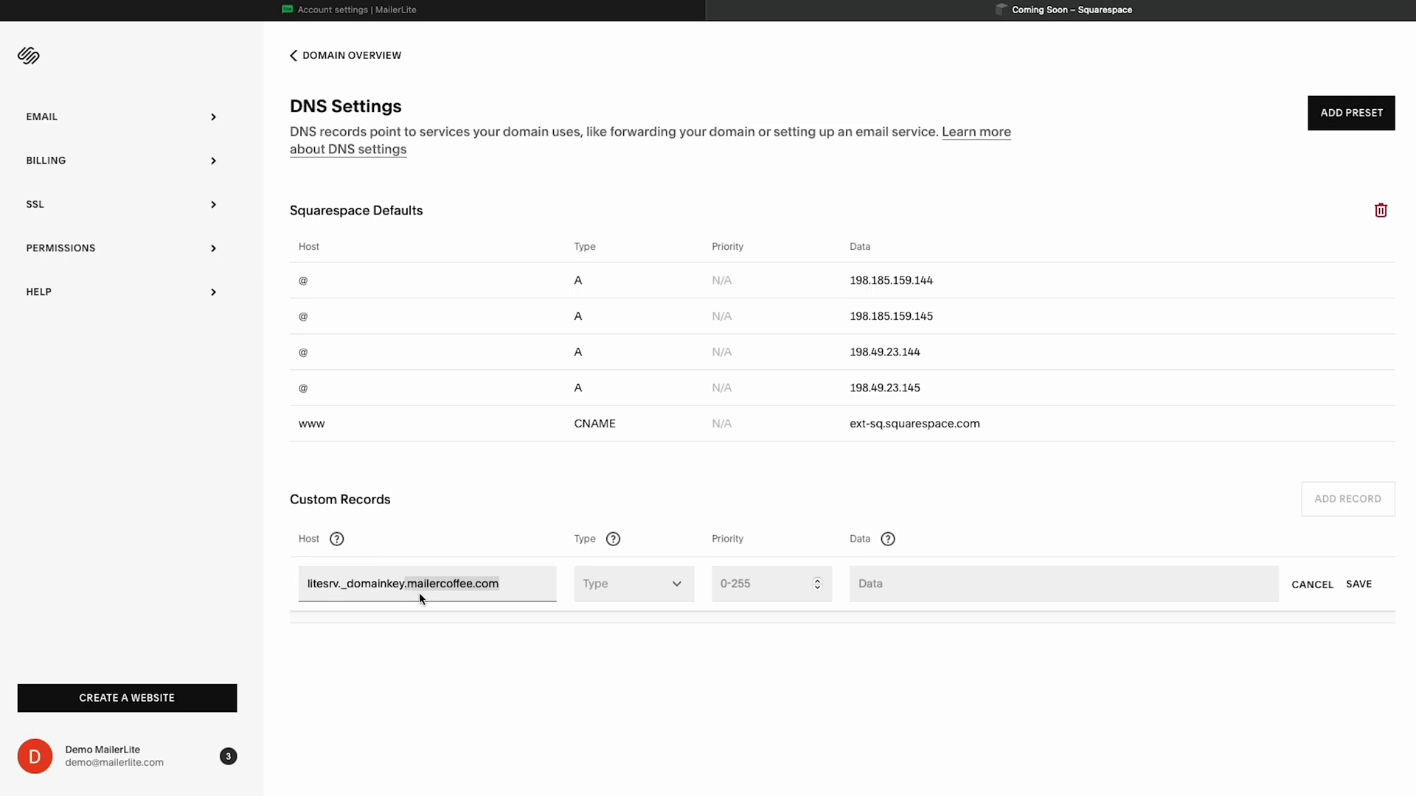
key(BackSpace)
click(658, 591)
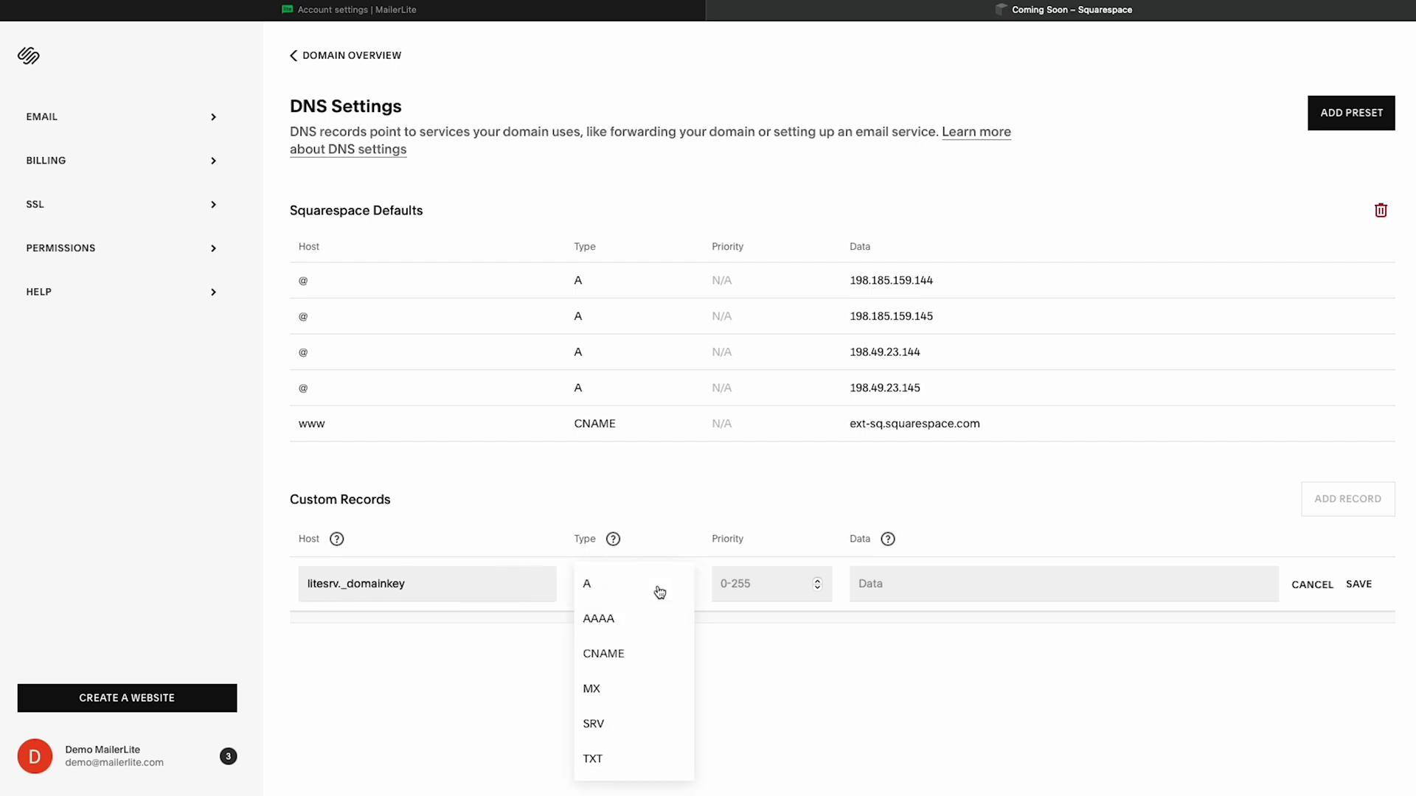
click(661, 652)
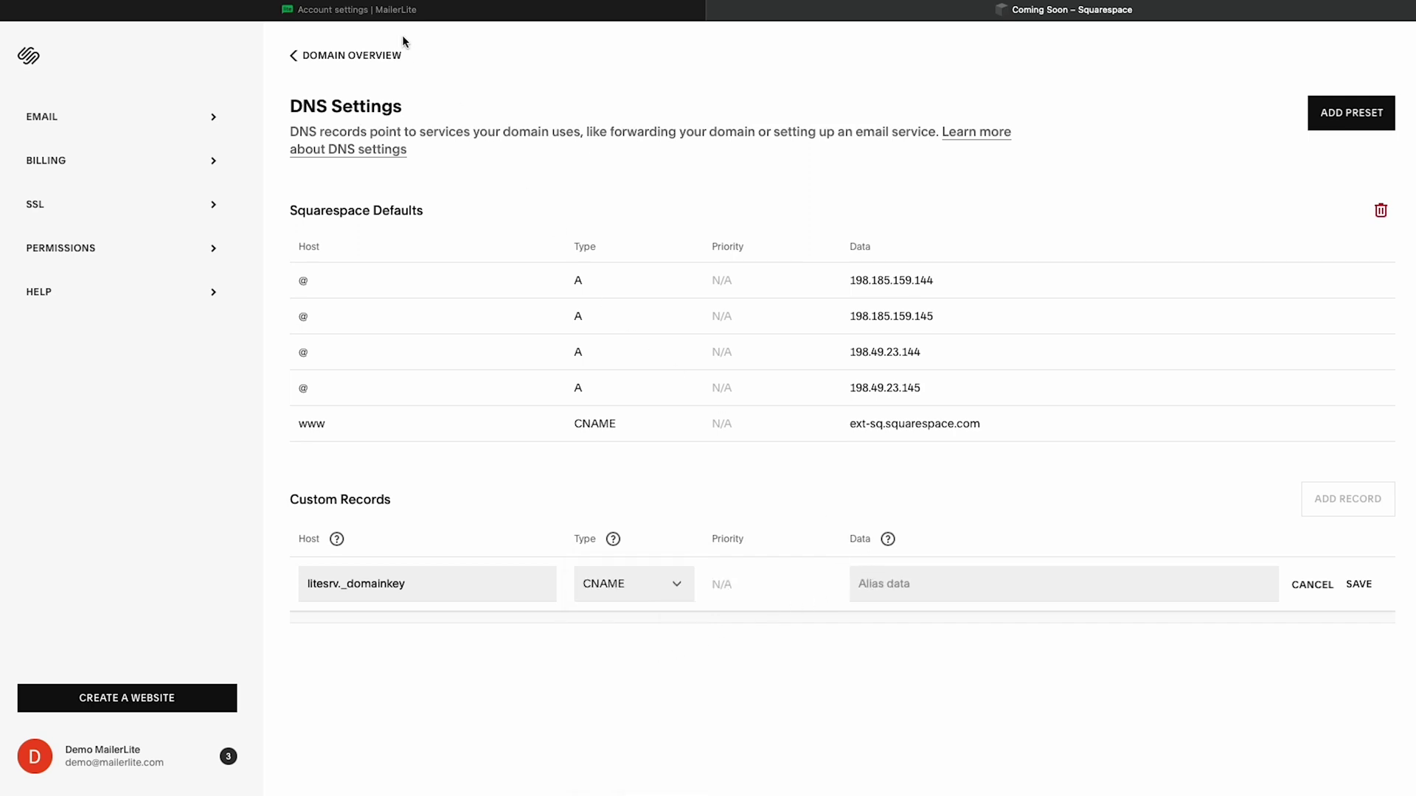
Step: Set the record's data to litesrv._domainkey.mlsend.com and save the CNAME
click(385, 21)
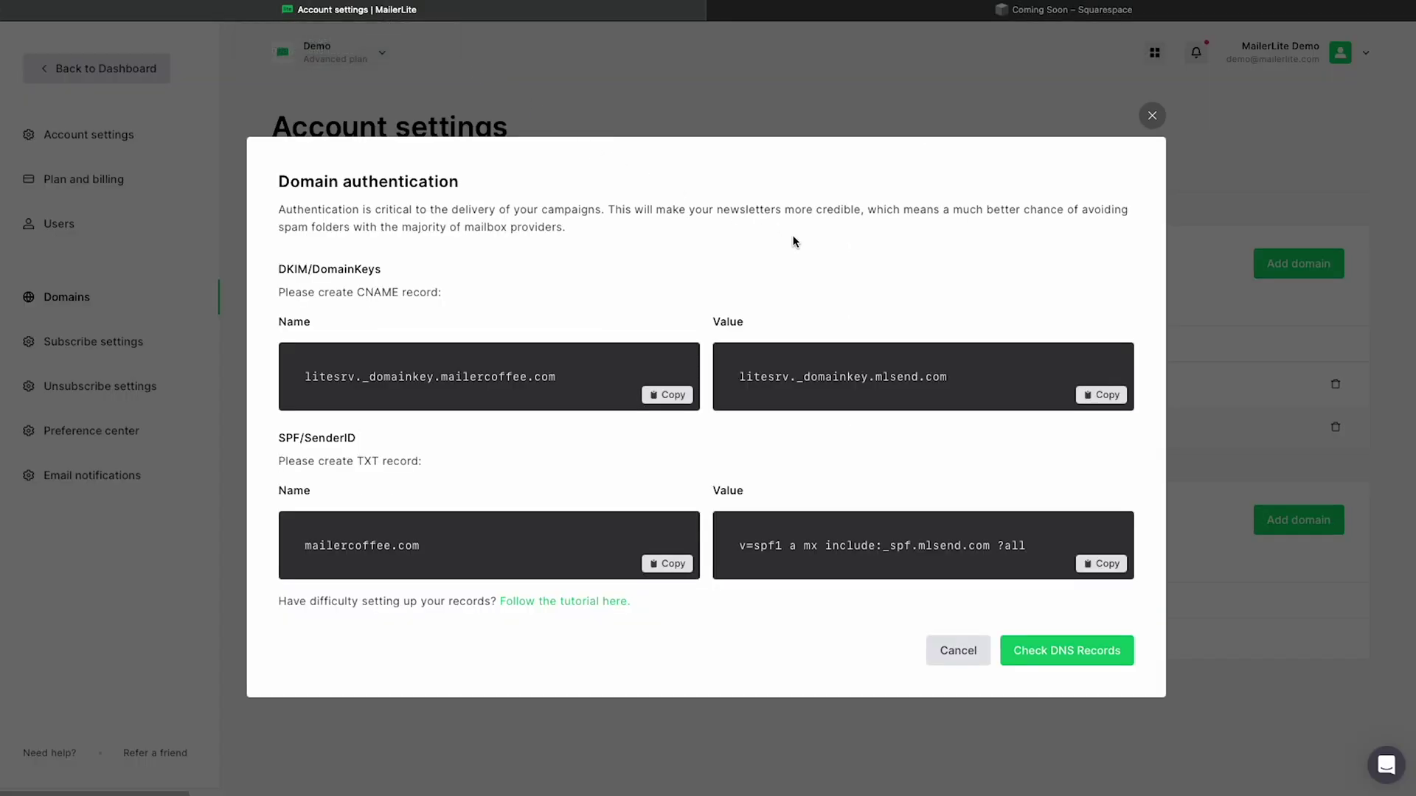
click(1108, 402)
click(992, 15)
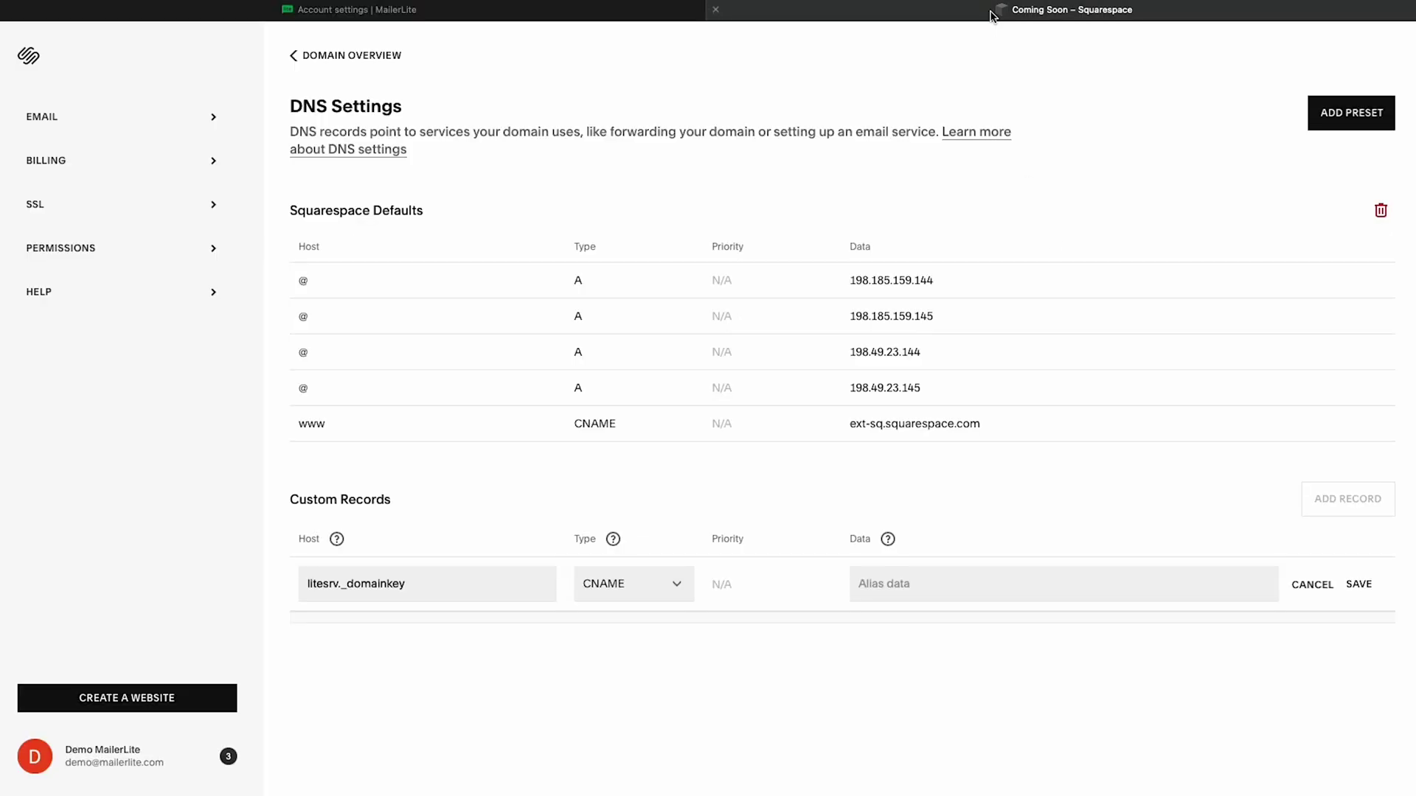
click(1032, 582)
key(ctrl+v)
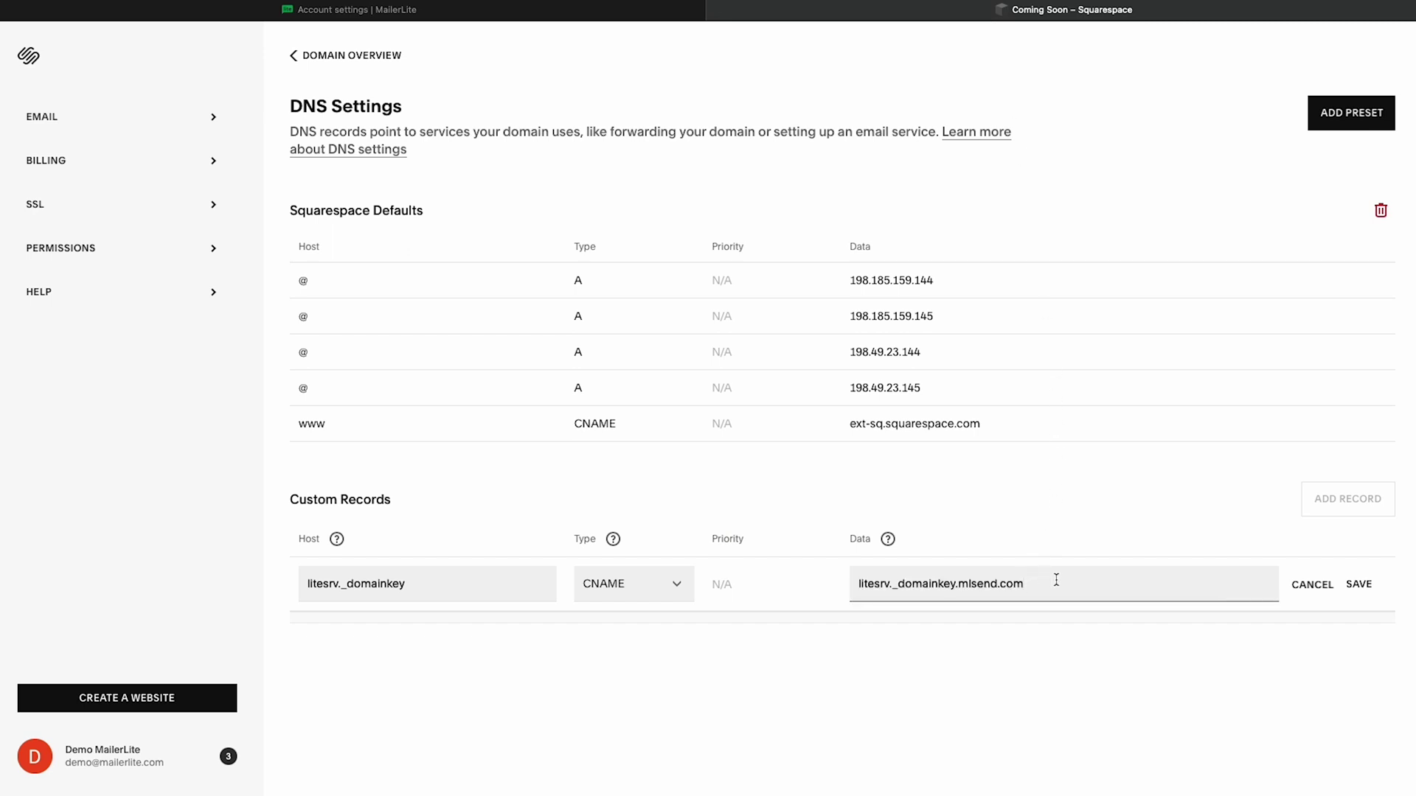
click(1350, 585)
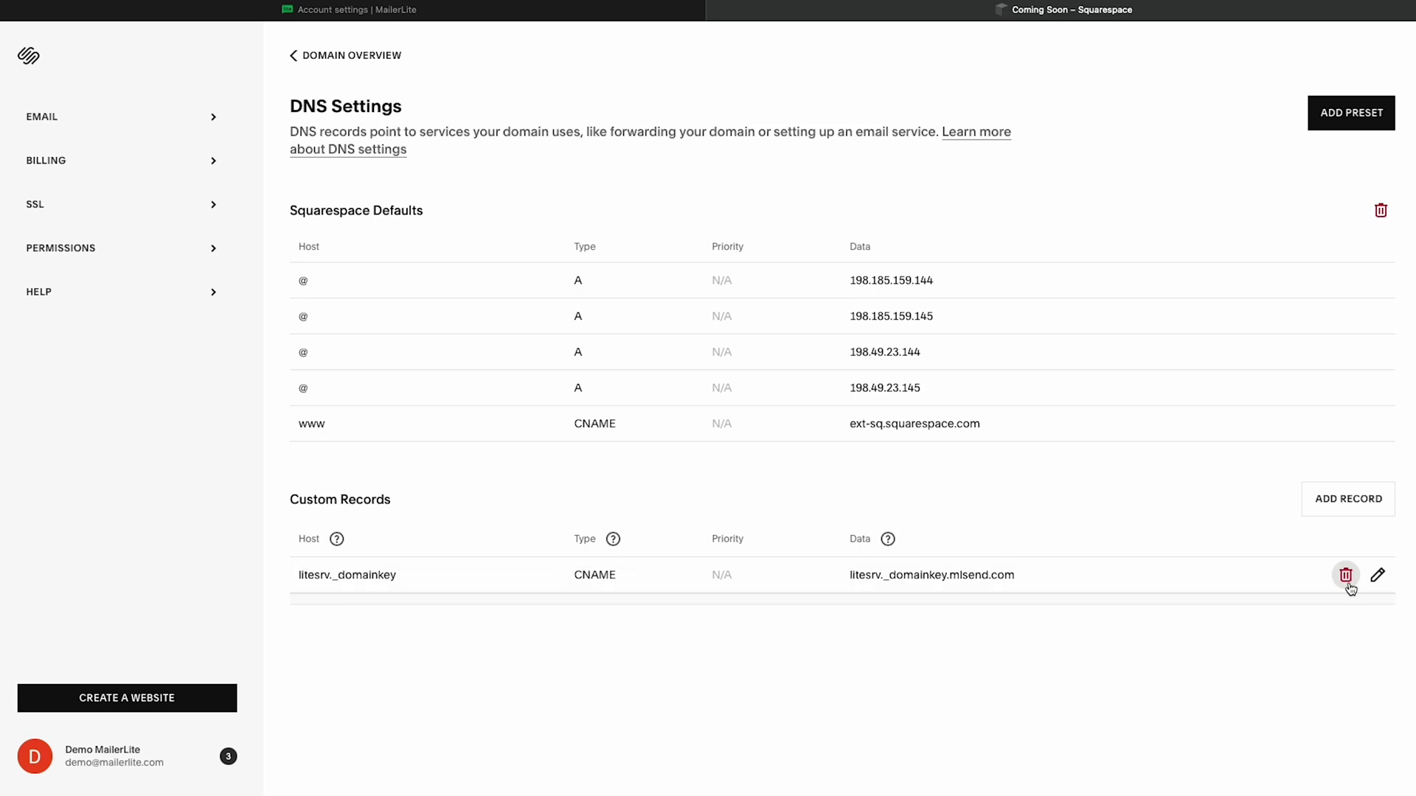
Step: Save a TXT record on host @ with SPF value v=spf1 a mx include:_spf.mlsend.com ?all
click(1348, 516)
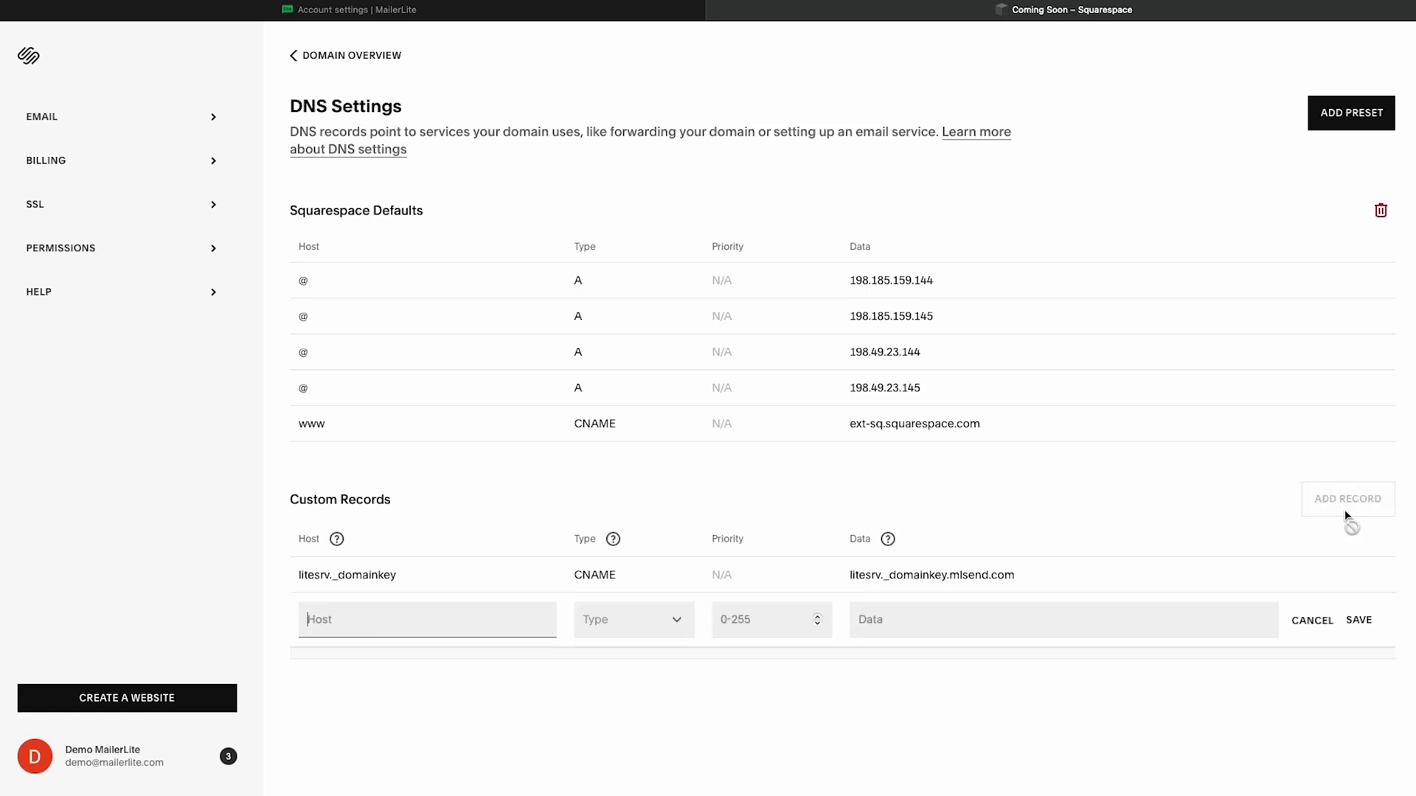
text(@)
click(677, 626)
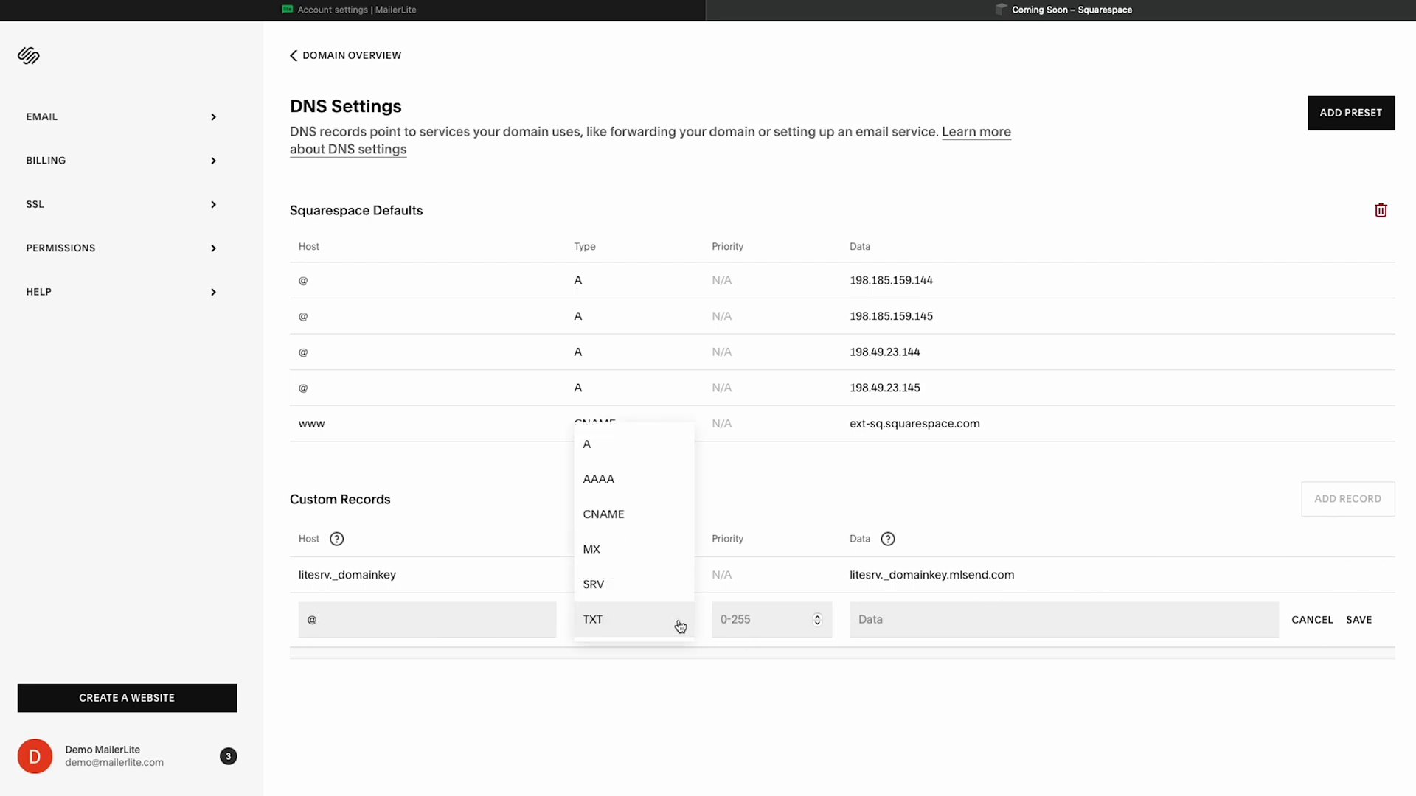
click(654, 628)
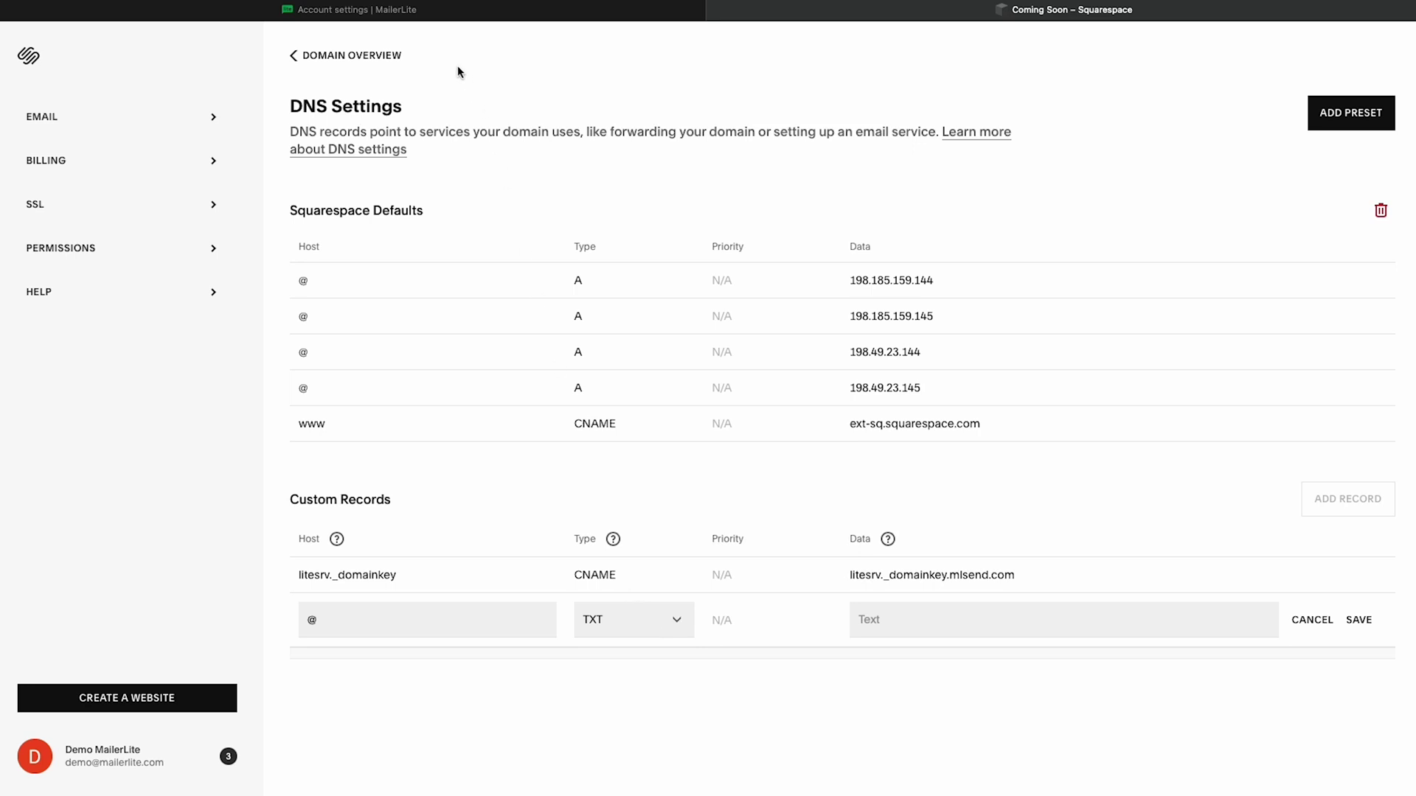
click(420, 15)
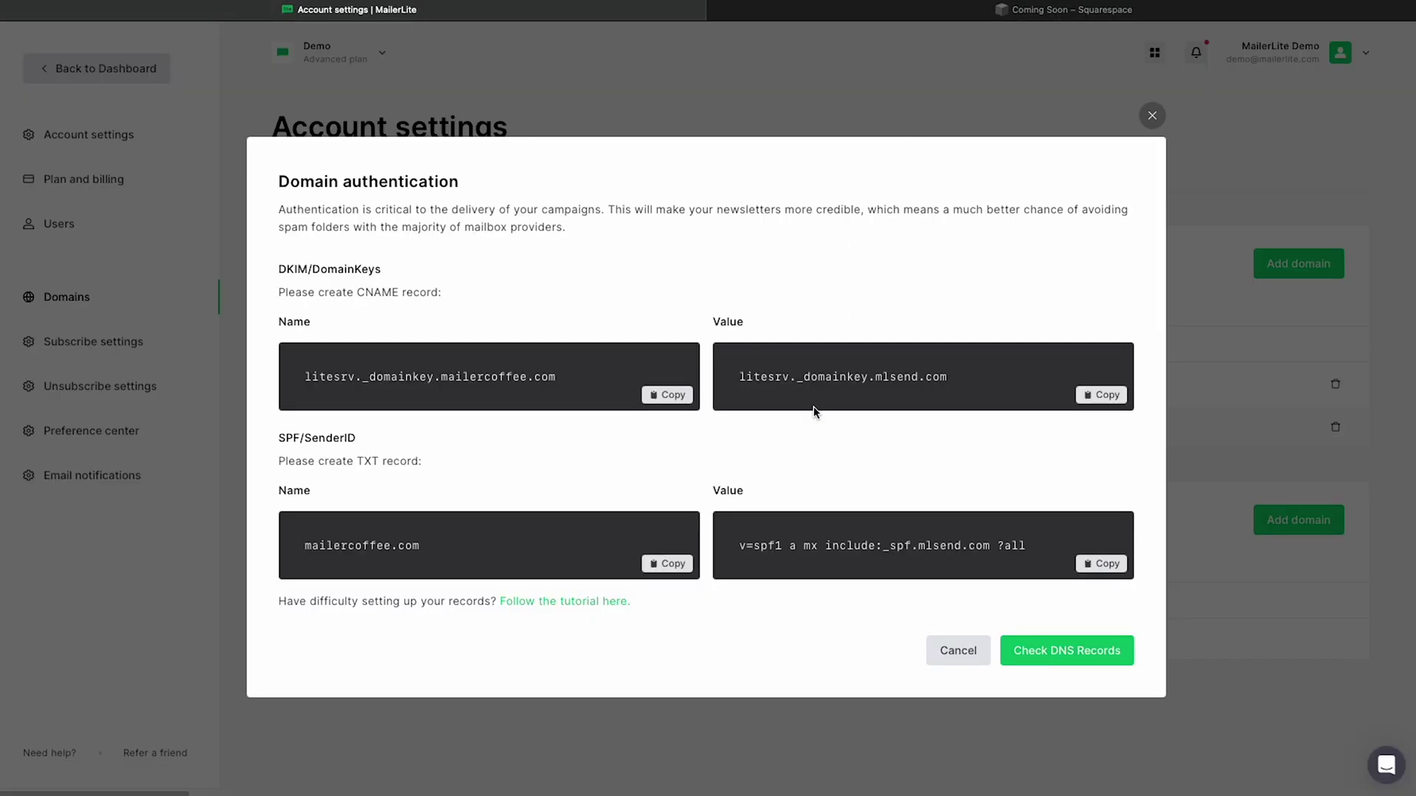
click(1102, 564)
click(961, 15)
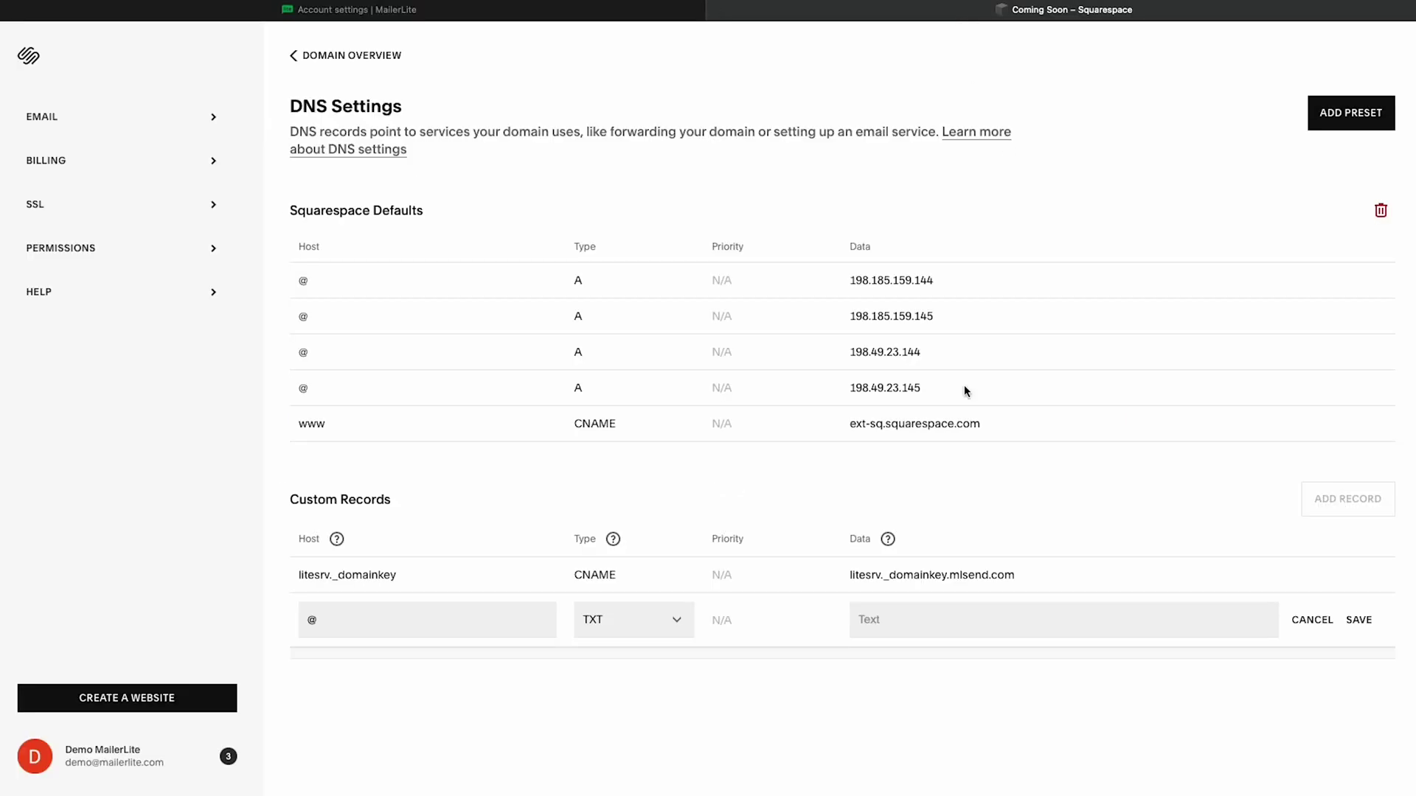
click(924, 611)
key(ctrl+v)
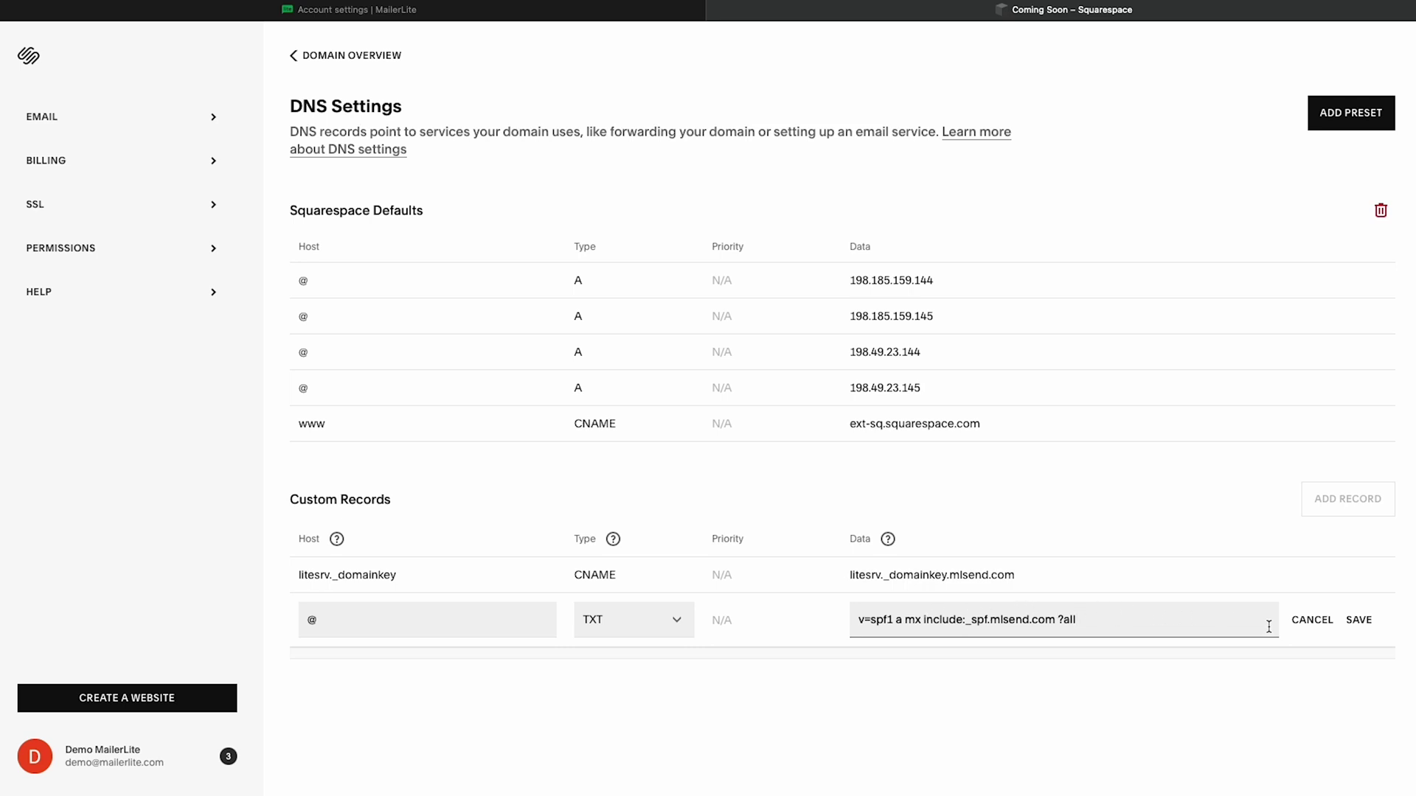
click(1359, 624)
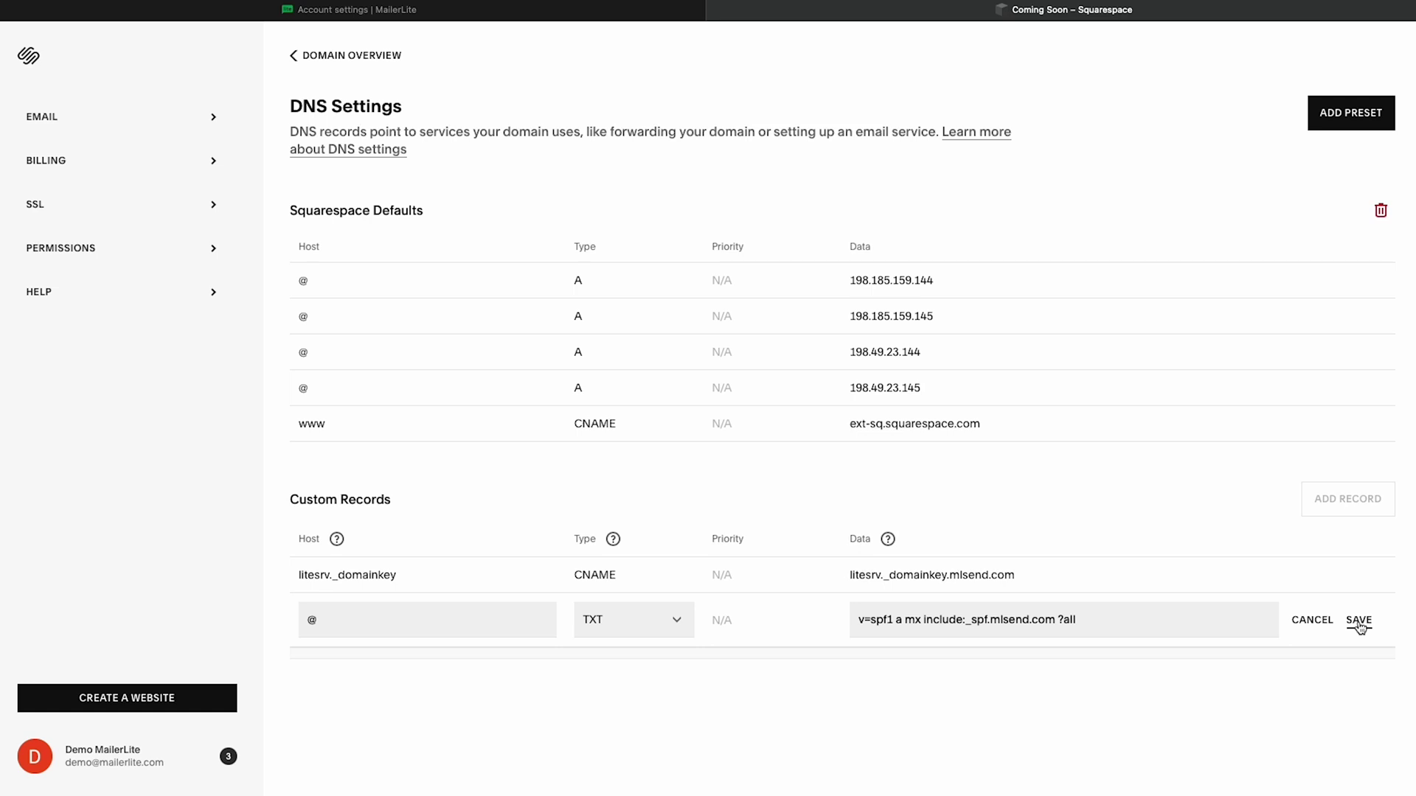
Step: Back in MailerLite's Domain authentication dialog, run Check DNS Records for mailercoffee.com
click(1359, 621)
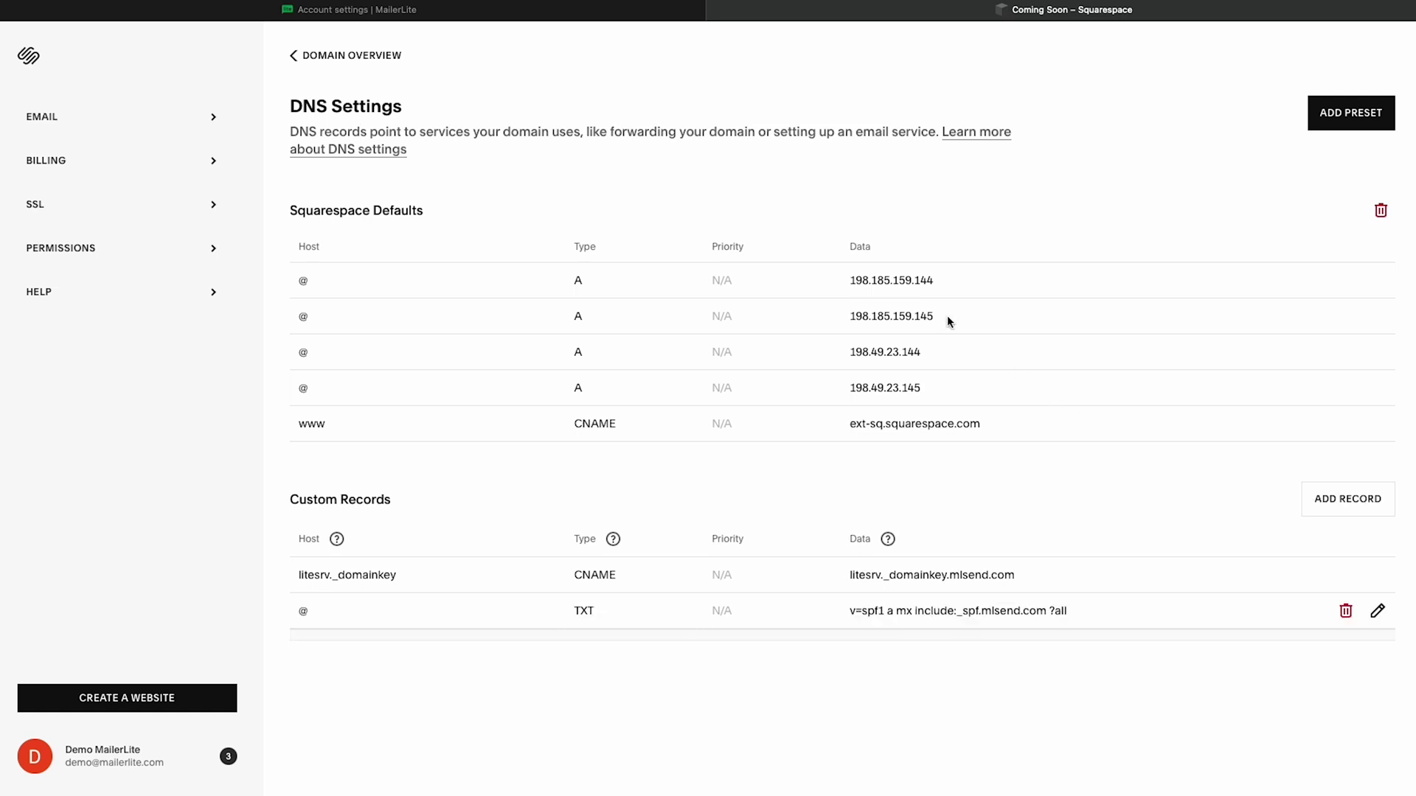
click(425, 14)
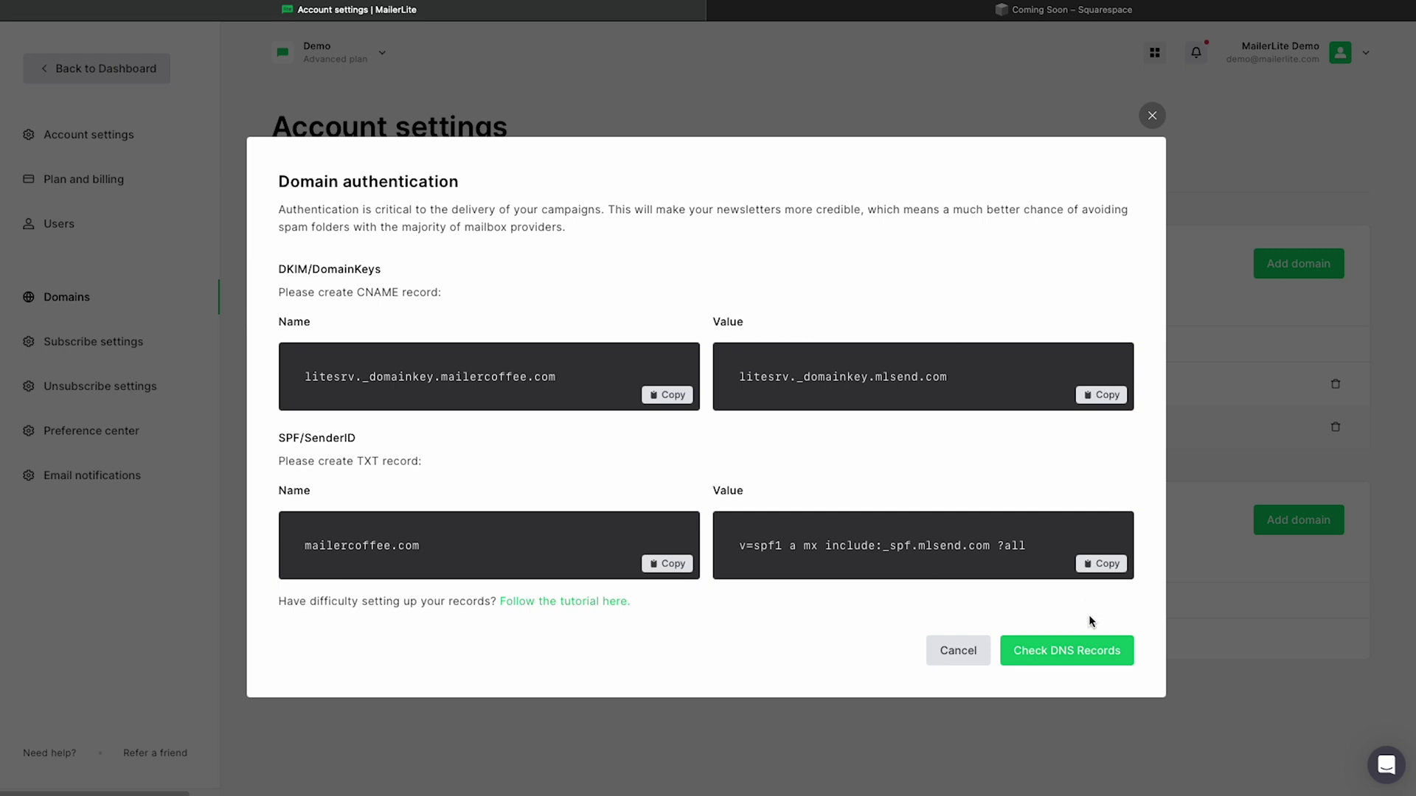
click(1094, 658)
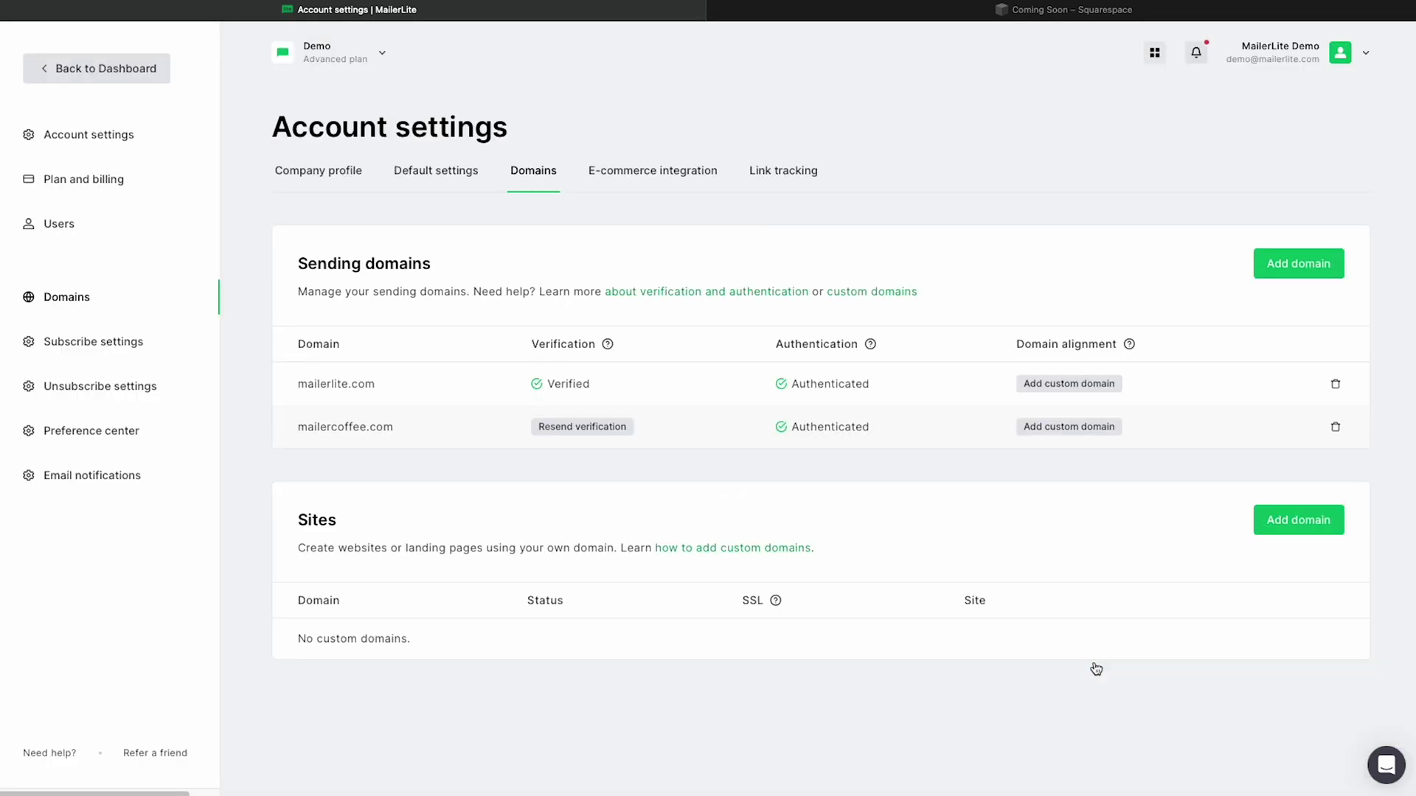